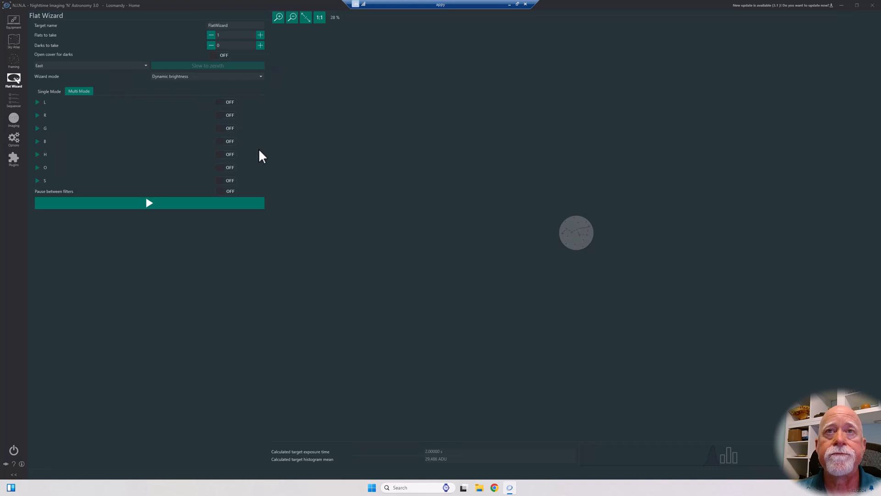
Review the equipment pages for the camera, the filter wheel and the flat panel.
click(13, 23)
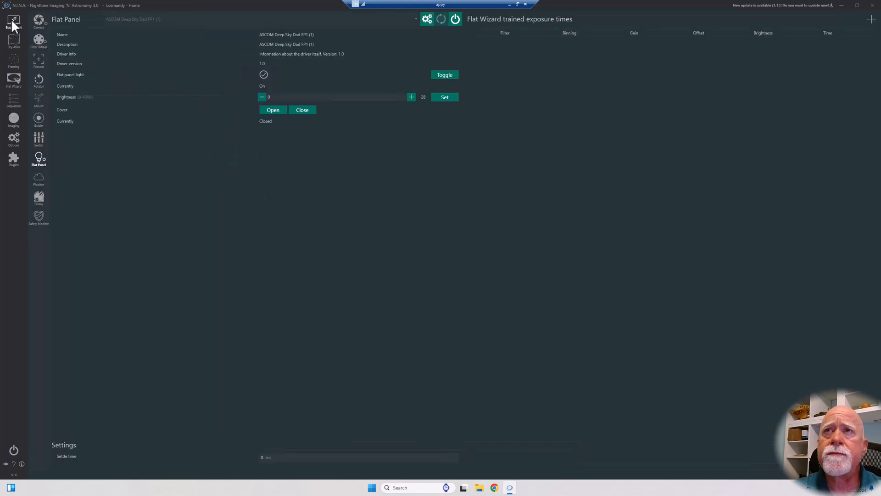
click(37, 21)
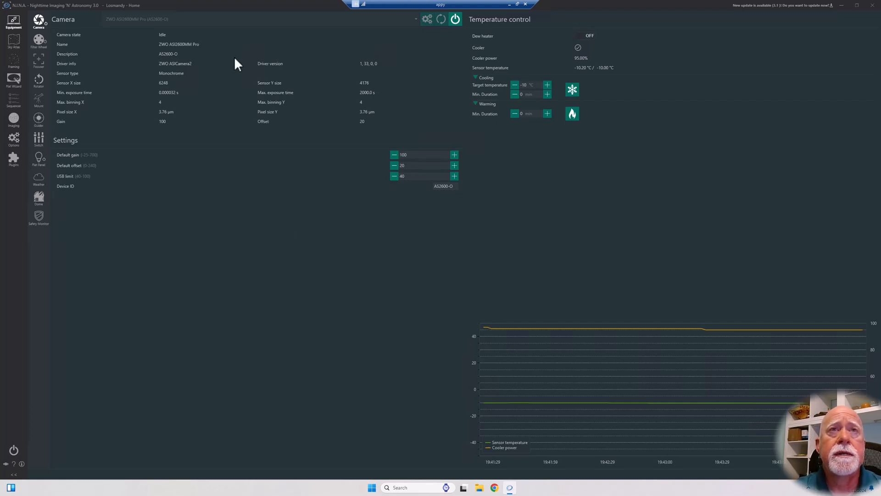
click(38, 41)
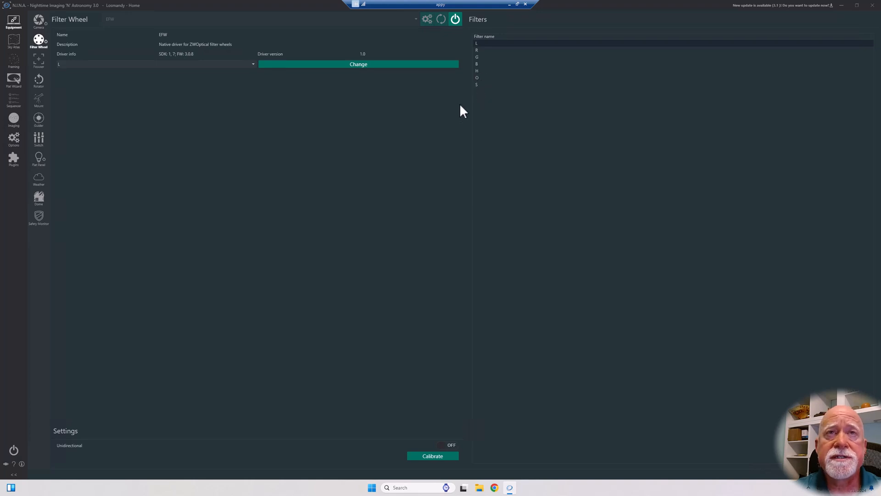
click(38, 162)
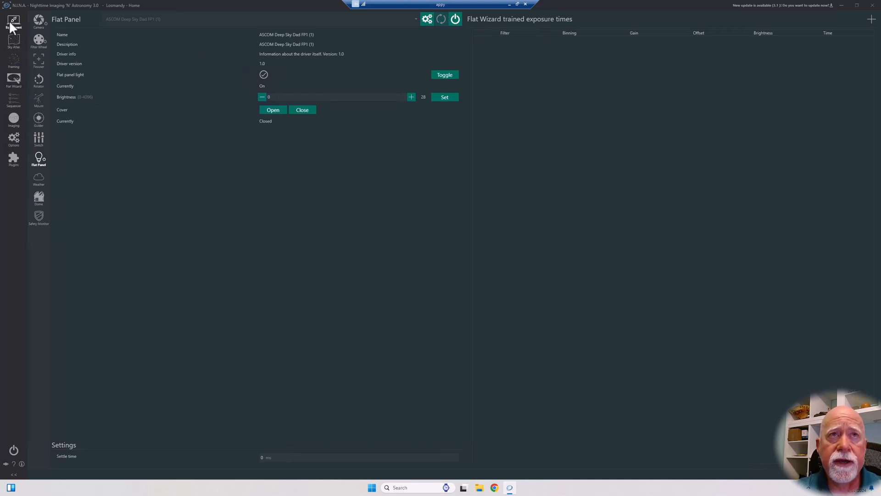
Open the Flat Wizard in single mode and set the target name to M4.
click(13, 79)
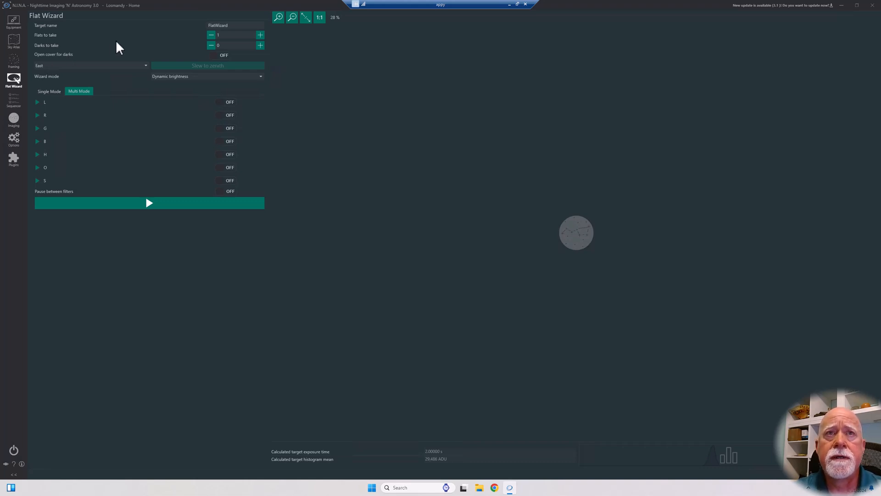
click(56, 91)
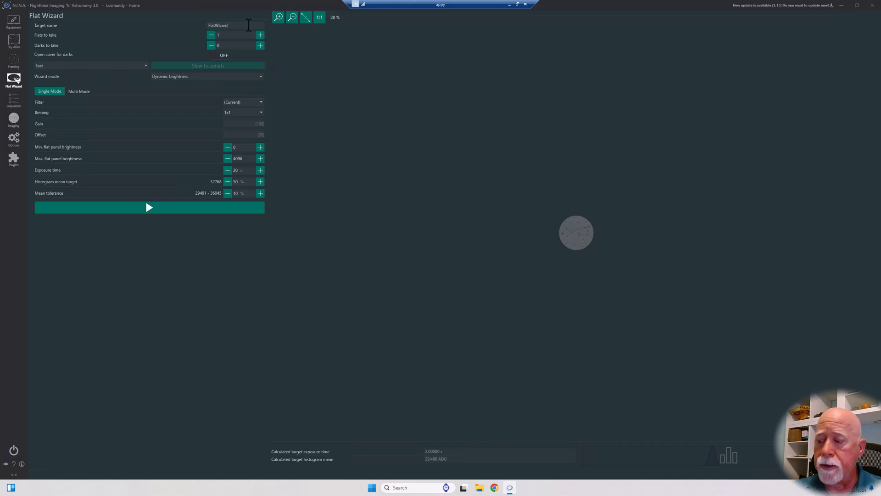
drag(249, 25, 215, 26)
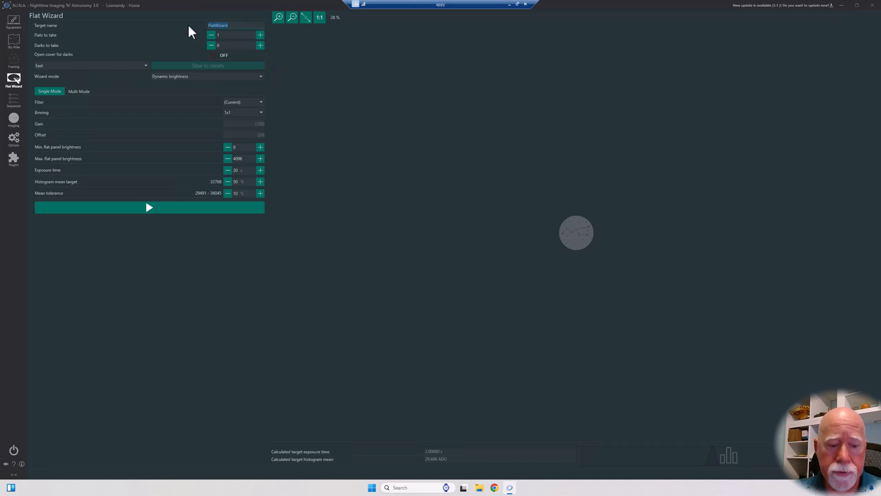
text(M4)
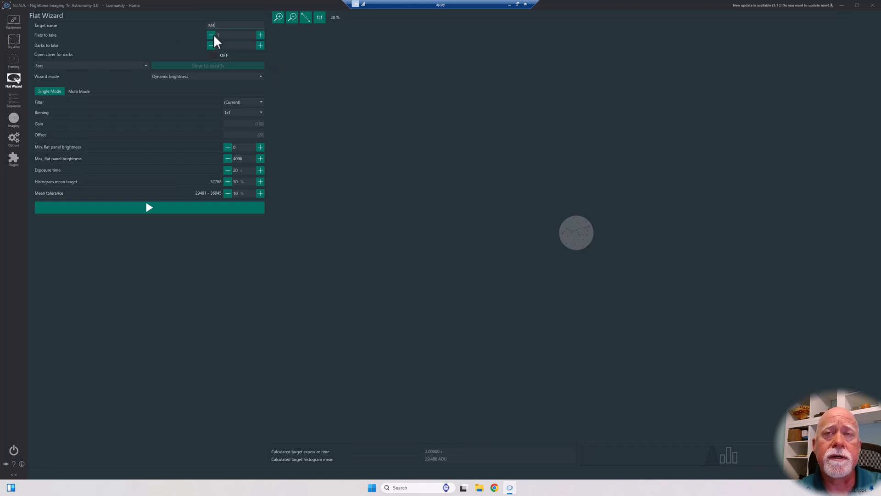
Set both the flats and the darks to take to 35, and choose West for the zenith slew.
double_click(244, 38)
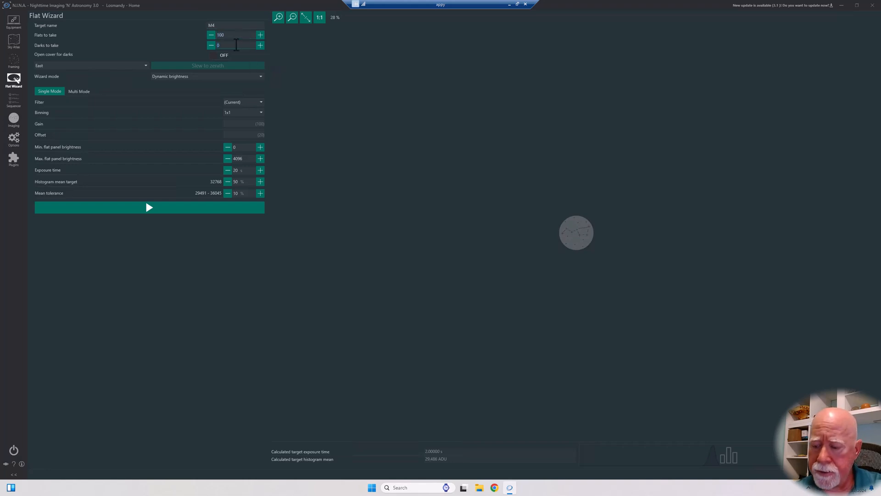
text(00)
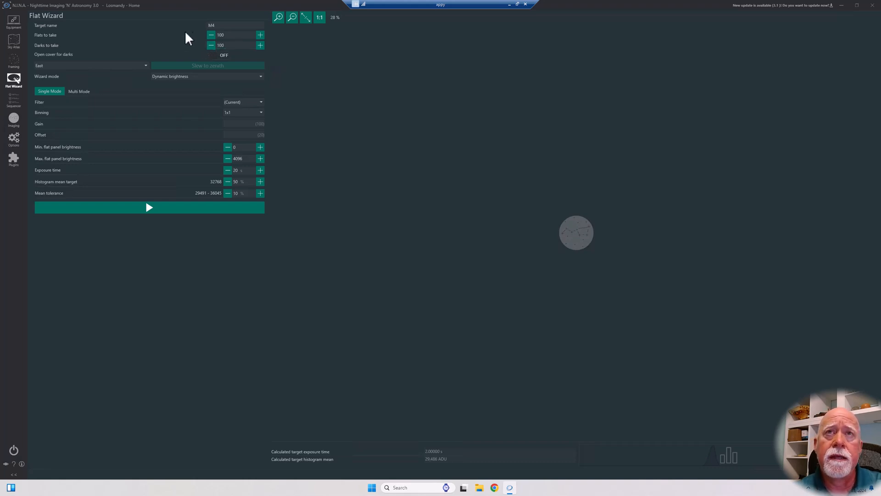
double_click(230, 34)
text(35)
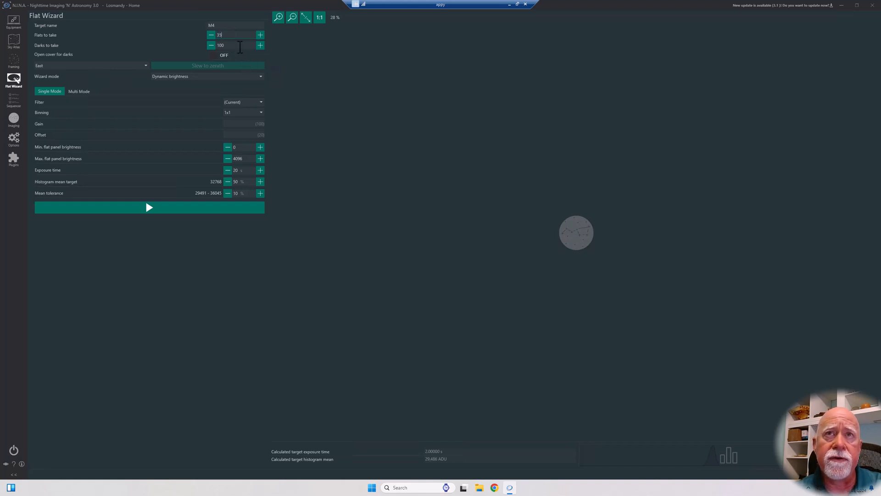
text(35)
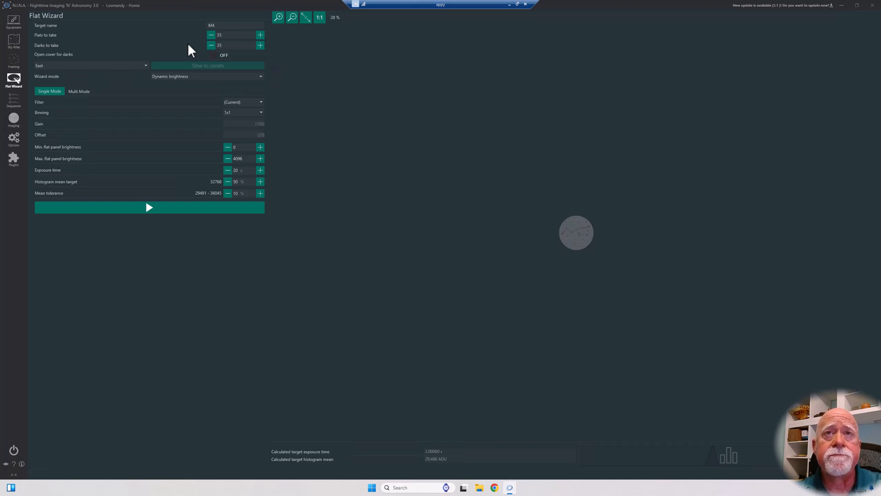
click(145, 65)
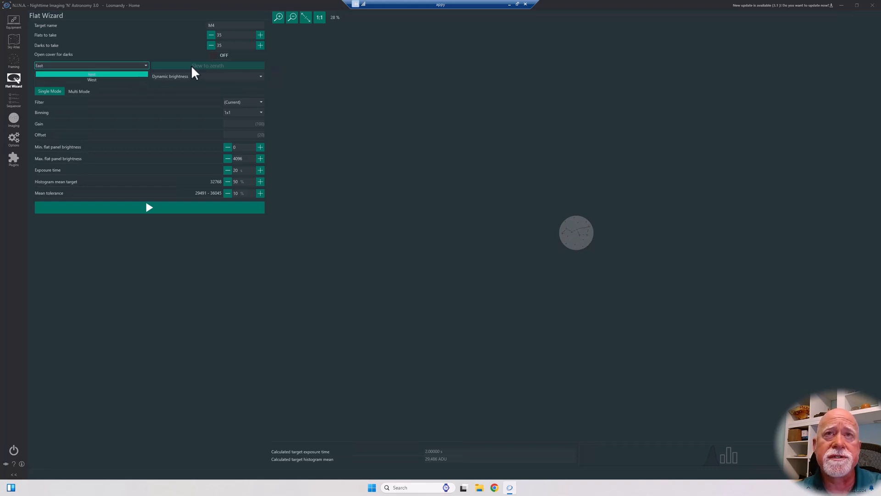
click(127, 80)
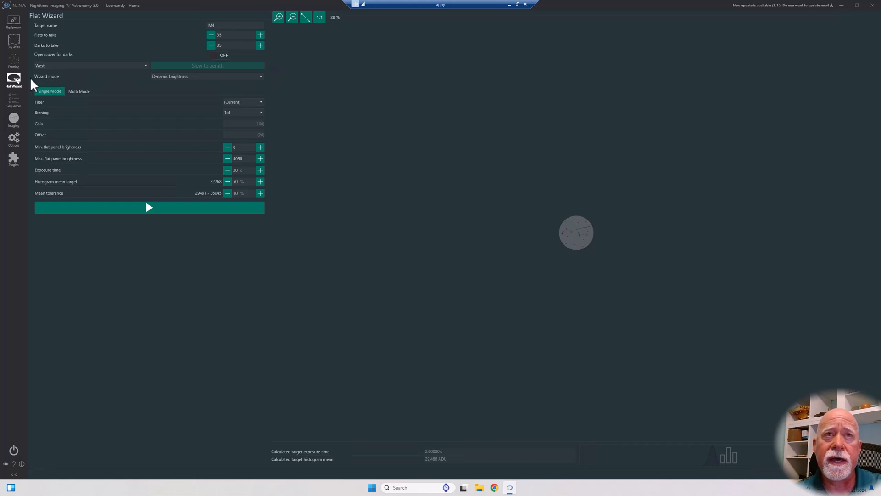
Try the Dynamic exposure and Dynamic brightness wizard modes, ending on Sky flats.
click(264, 76)
click(255, 85)
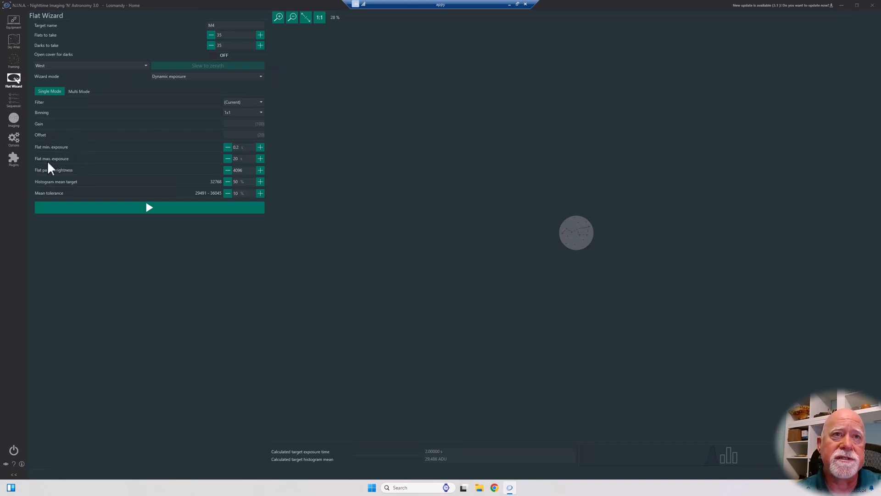
click(244, 76)
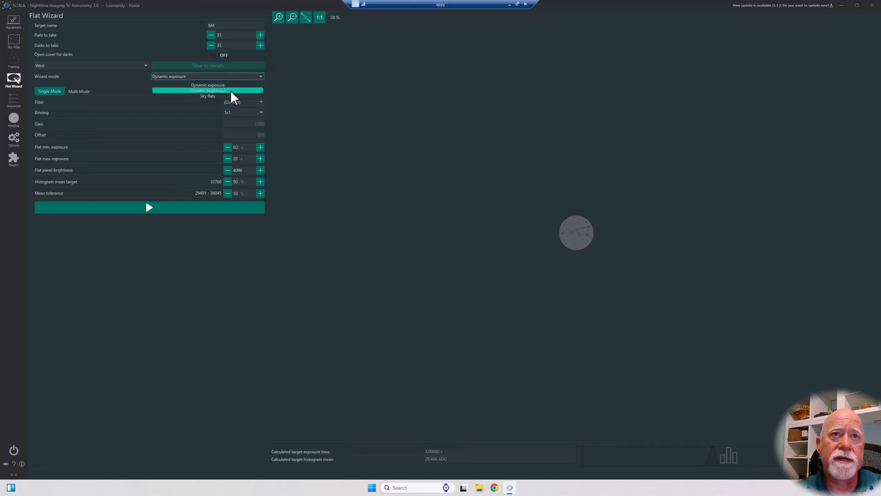
click(229, 90)
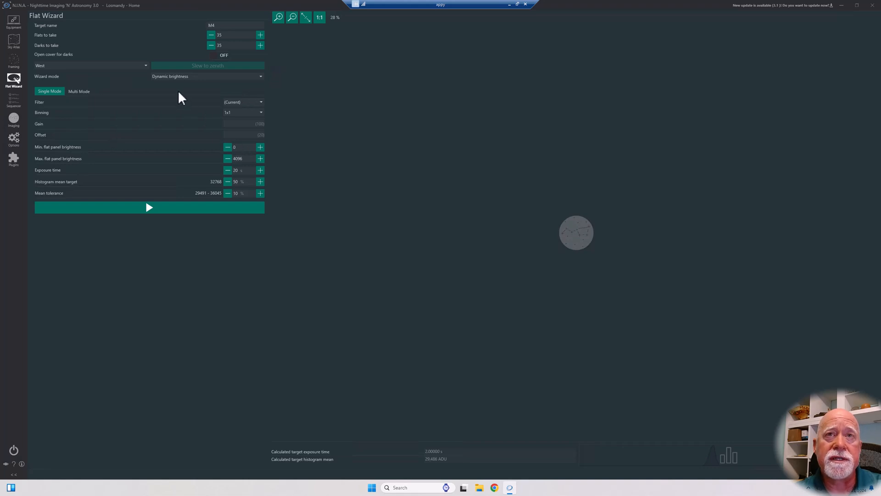
click(259, 76)
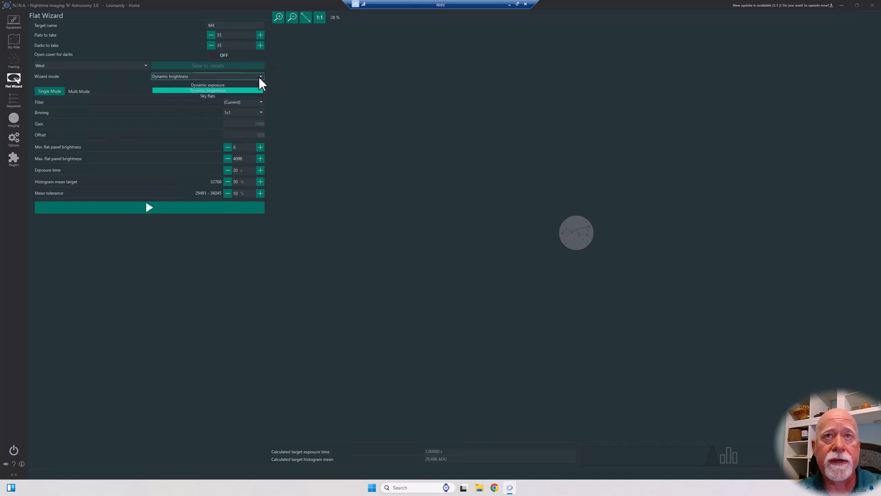
click(208, 96)
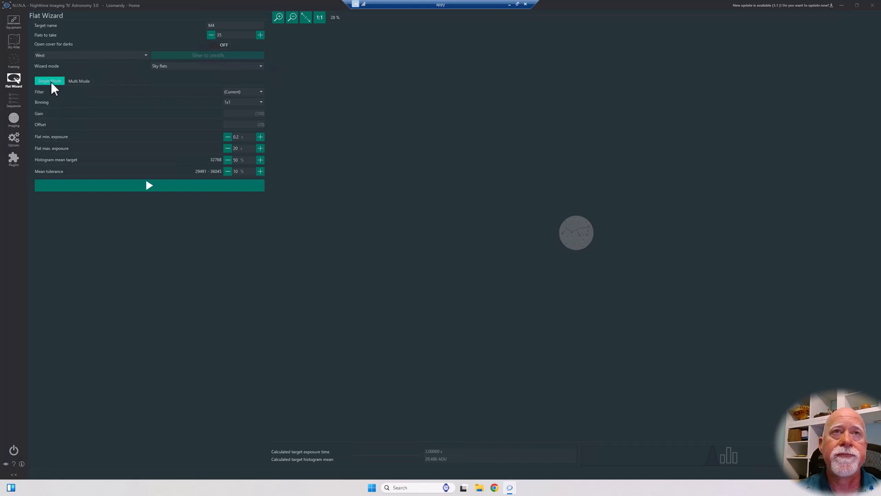
Show the L filter's settings in multi mode and check the flat panel's trained exposure times table.
click(77, 82)
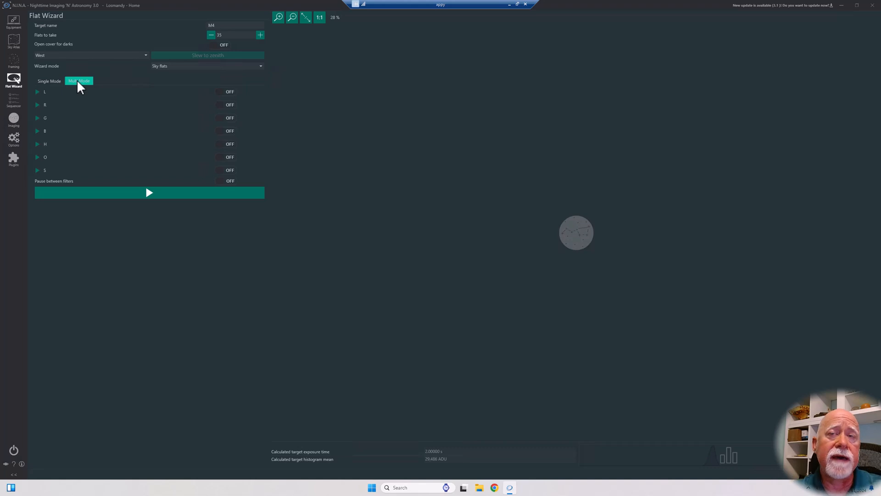
click(38, 92)
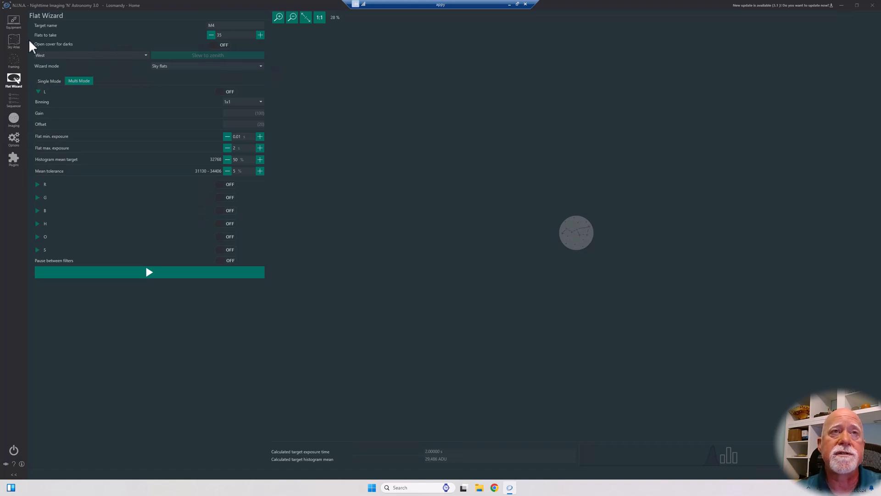
click(17, 23)
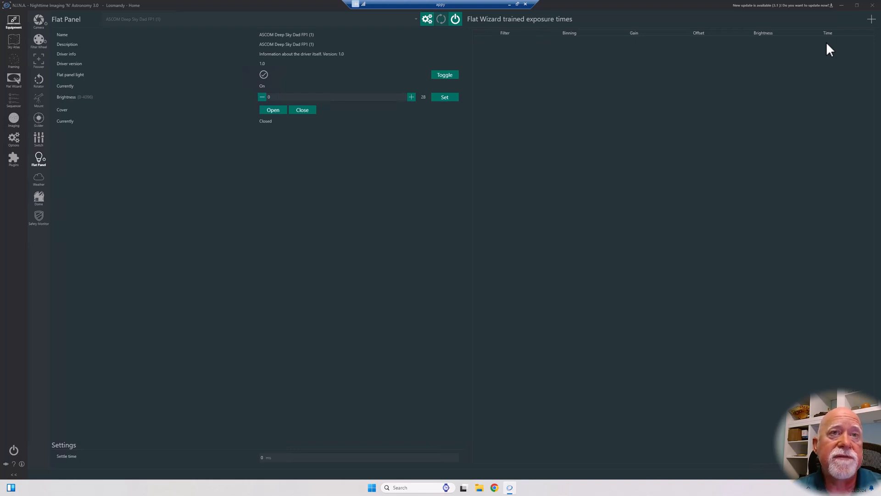
click(14, 79)
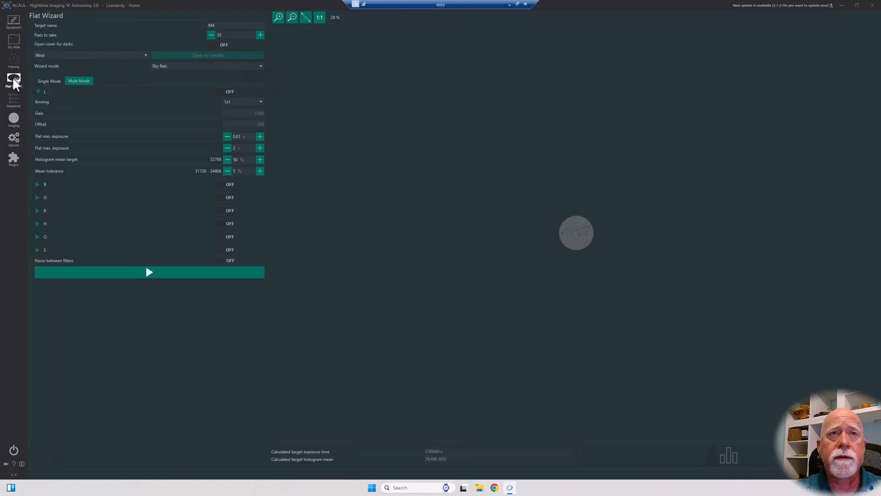
Set the wizard to take 1 flat and 0 darks in Dynamic exposure mode.
double_click(228, 35)
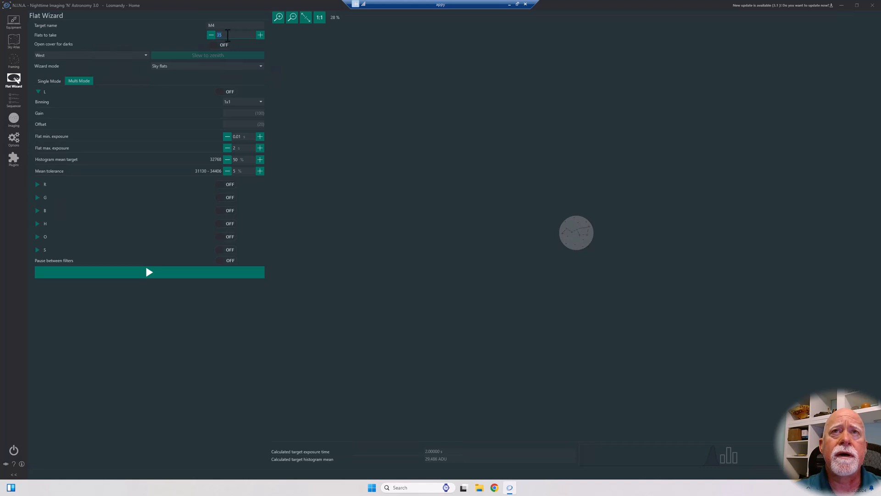
click(260, 67)
click(230, 73)
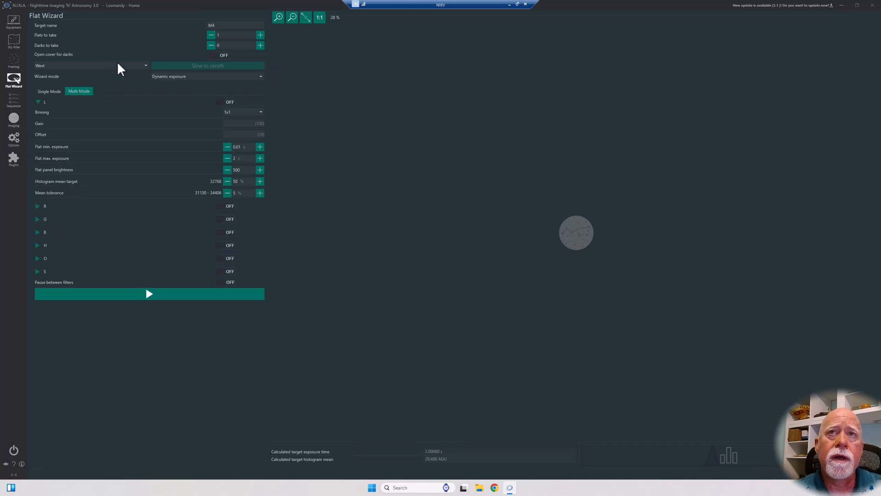
Switch the wizard mode to Dynamic brightness and set the L filter's maximum flat panel brightness to 100.
click(243, 76)
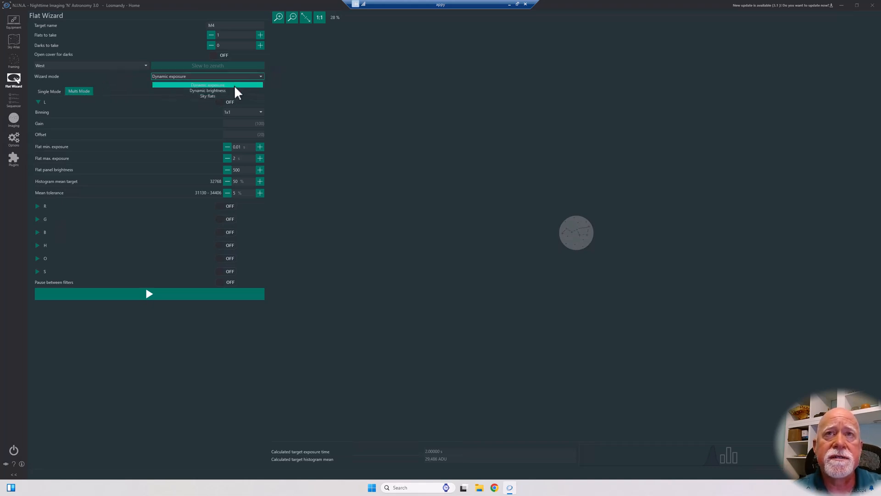
click(233, 90)
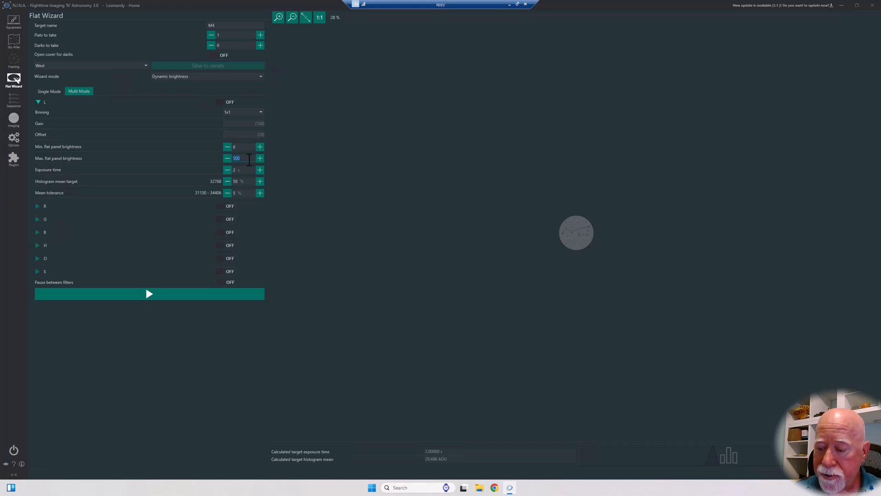
text(10)
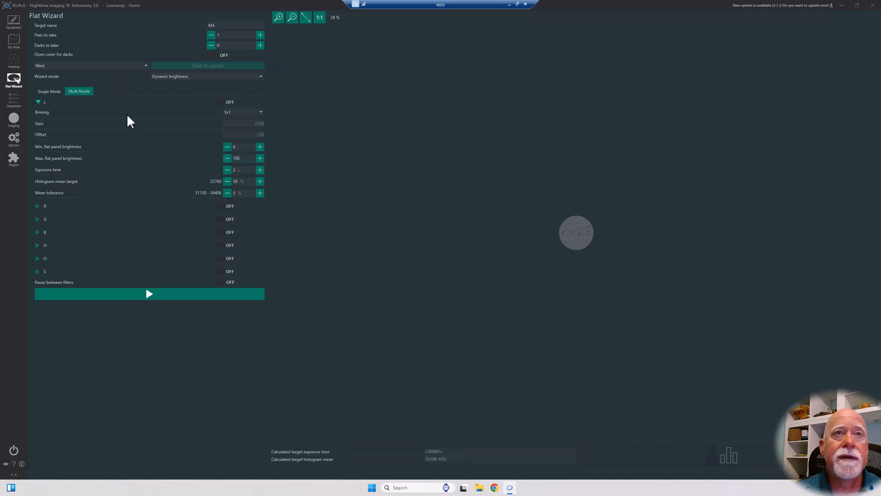
click(39, 102)
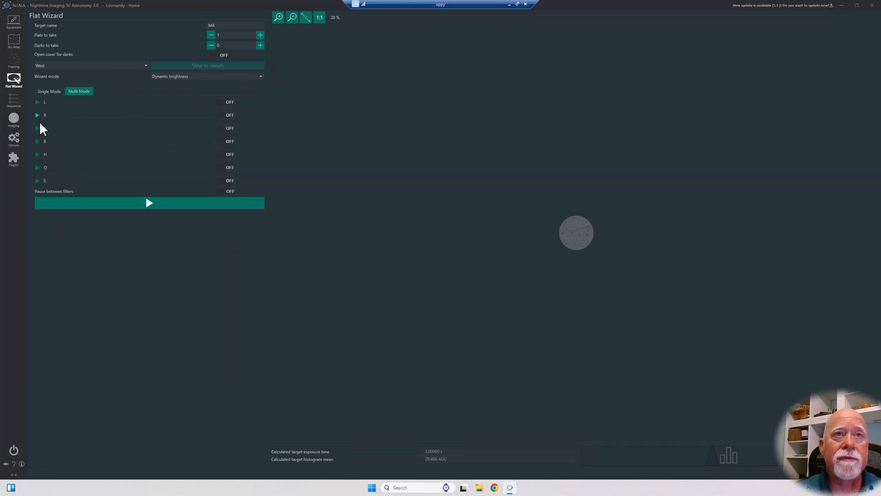
Set the R filter's maximum flat panel brightness to 200 and collapse its settings.
click(37, 115)
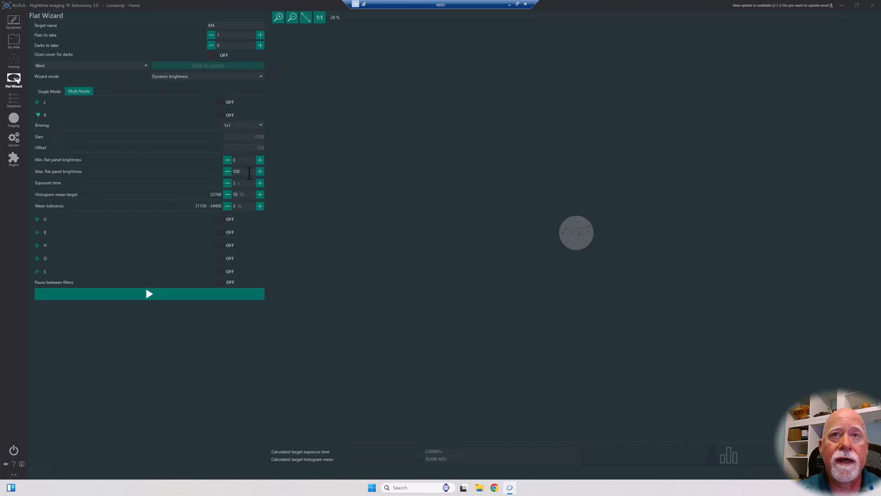
text(200)
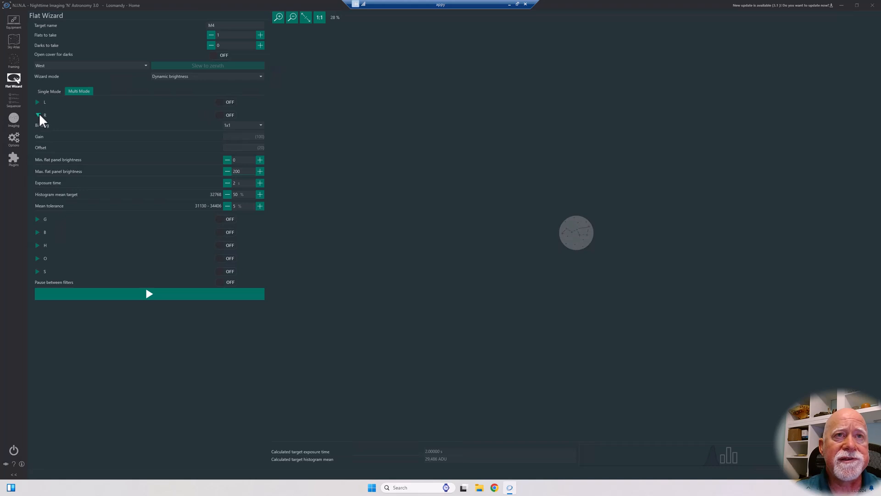
click(38, 115)
Set the G filter's maximum flat panel brightness to 200 and collapse its settings.
click(39, 129)
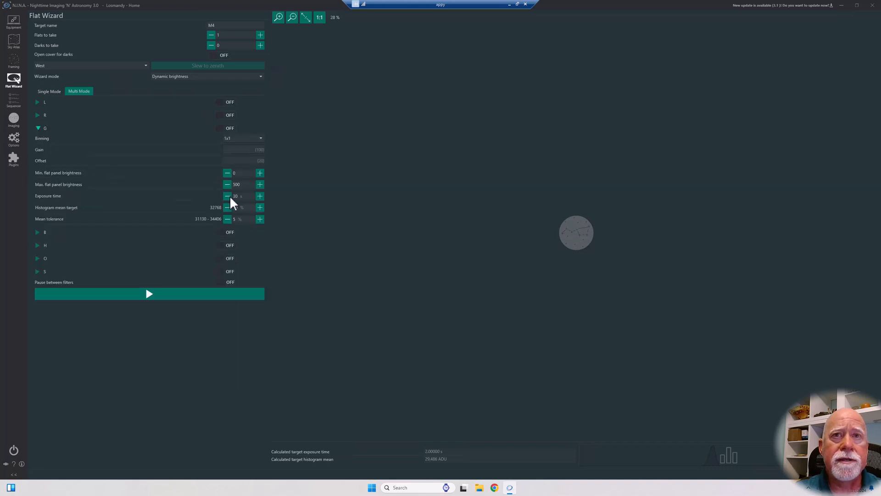
text(20)
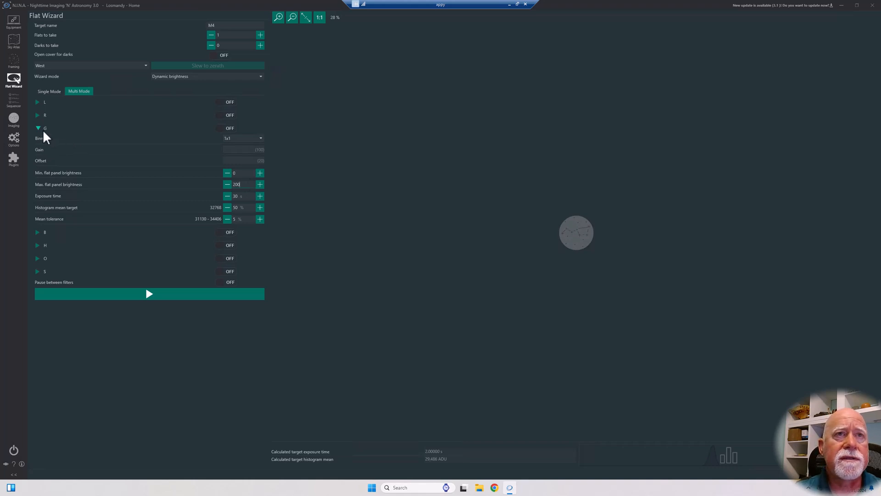
click(37, 129)
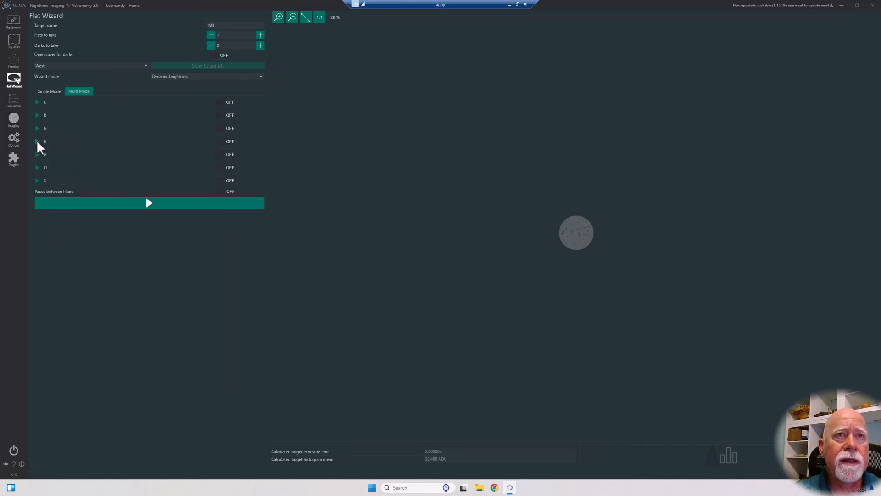
Set the B filter's maximum flat panel brightness to 200 and collapse its settings.
click(38, 142)
double_click(251, 197)
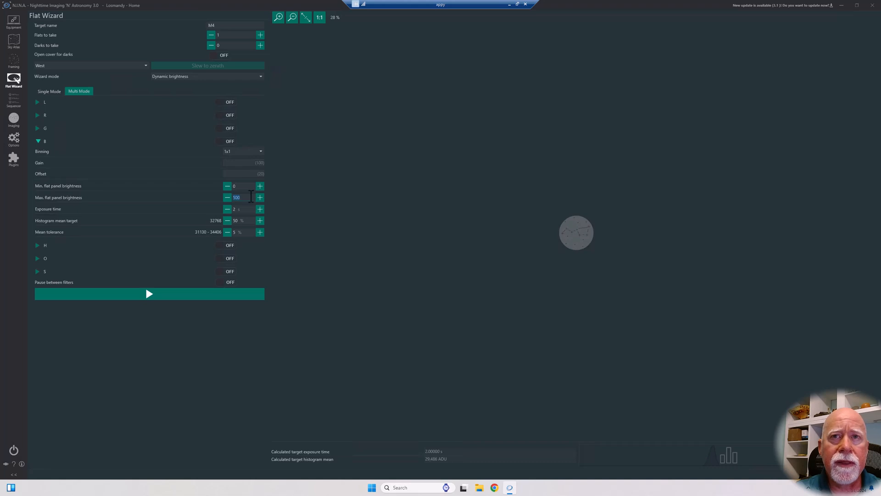
text(2)
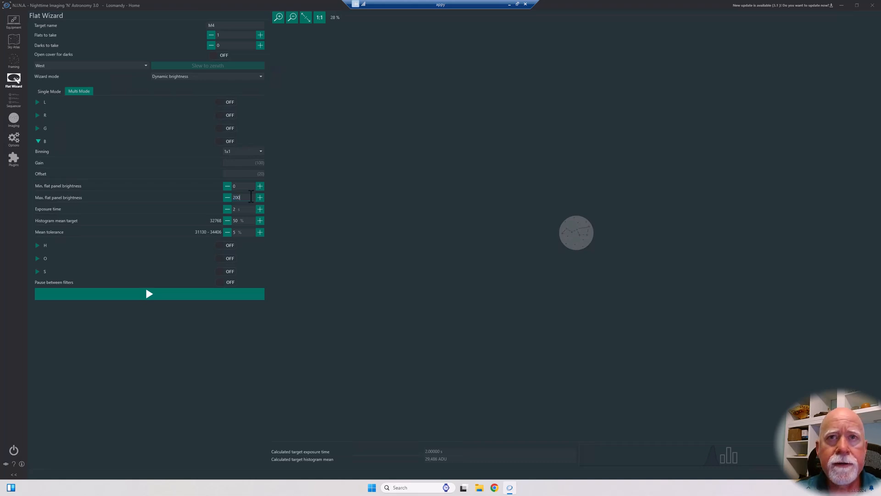
click(39, 141)
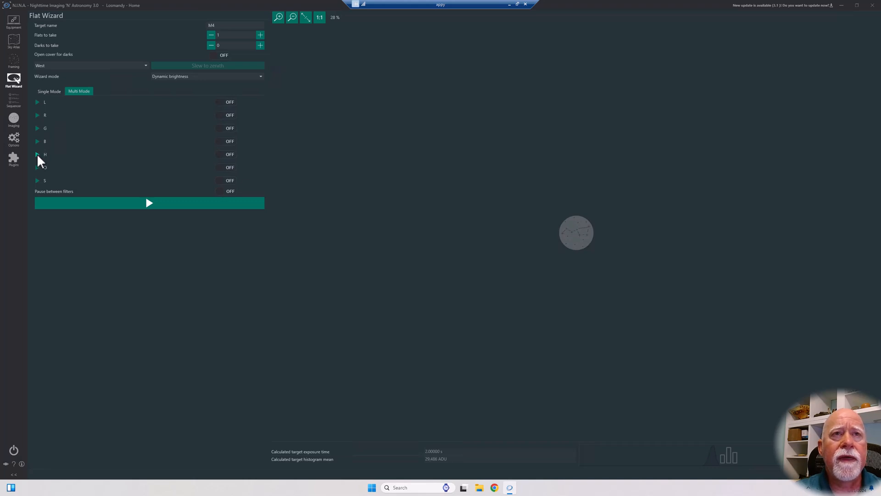
Set the maximum flat panel brightness of both the H and O filters to 2000 and collapse their settings.
click(37, 155)
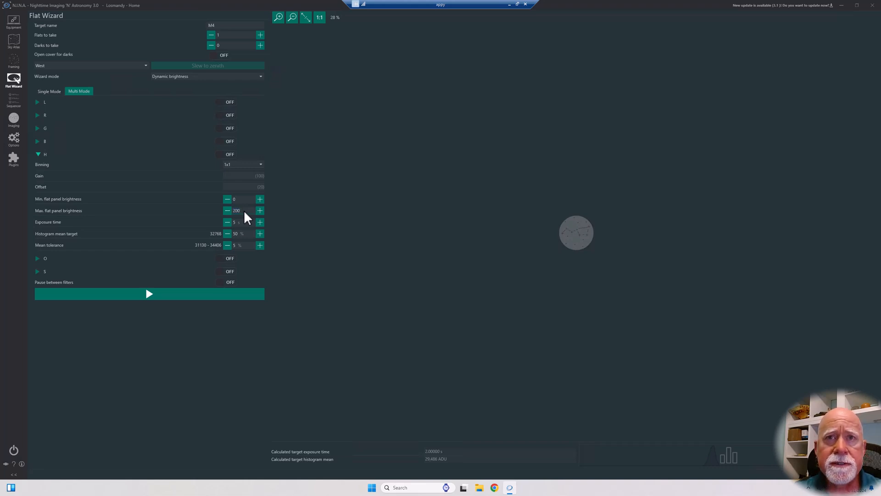
click(37, 154)
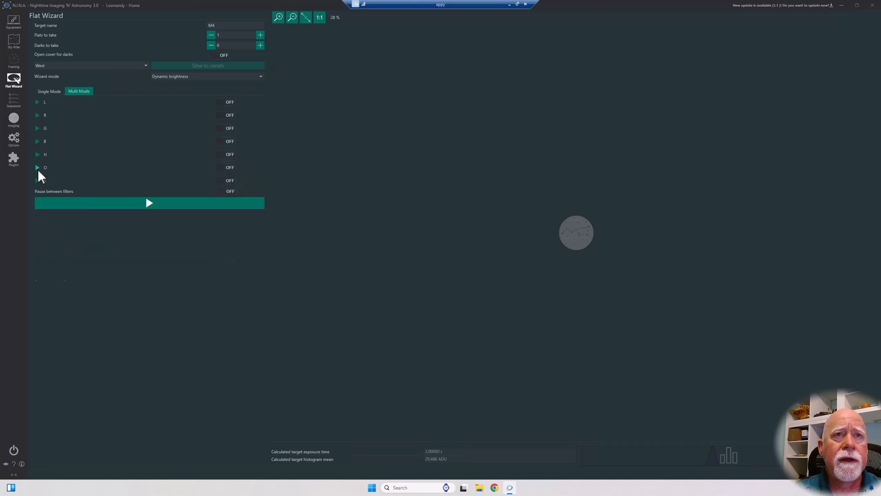
click(38, 168)
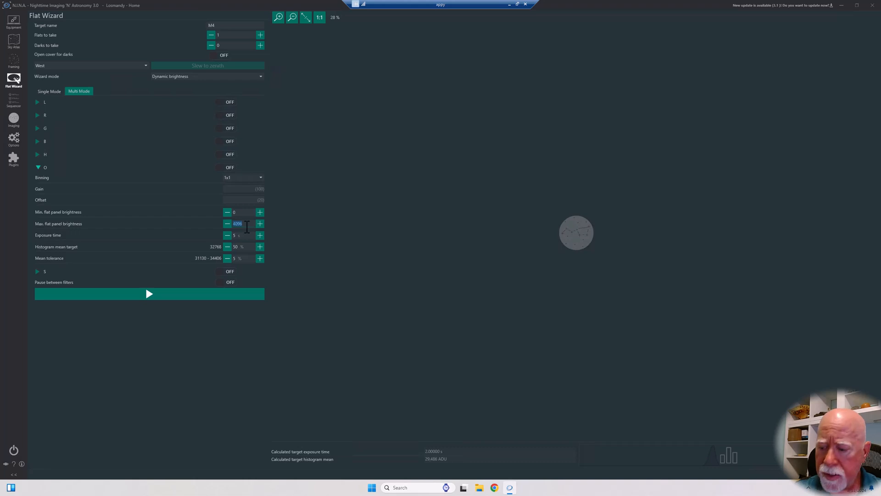
text(200)
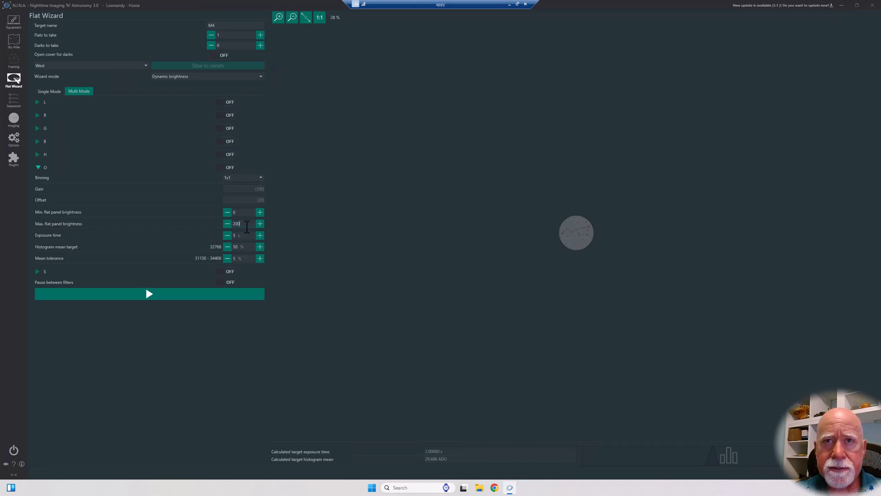
text(0)
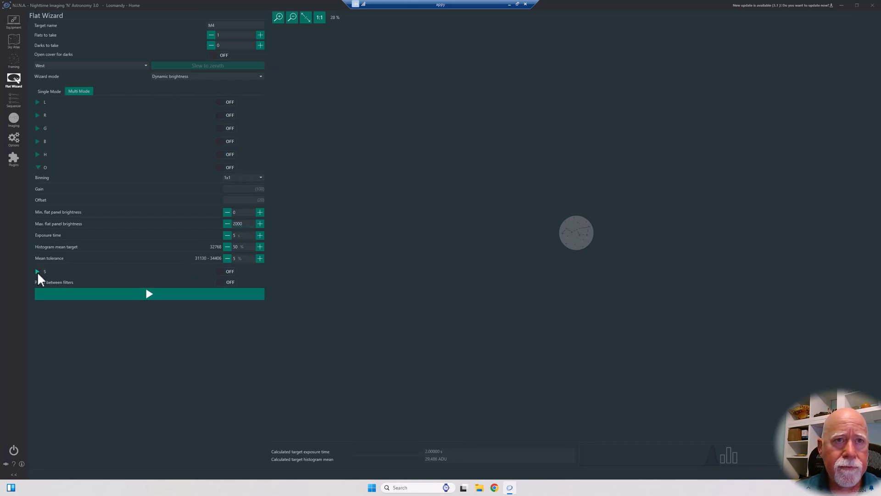
click(38, 168)
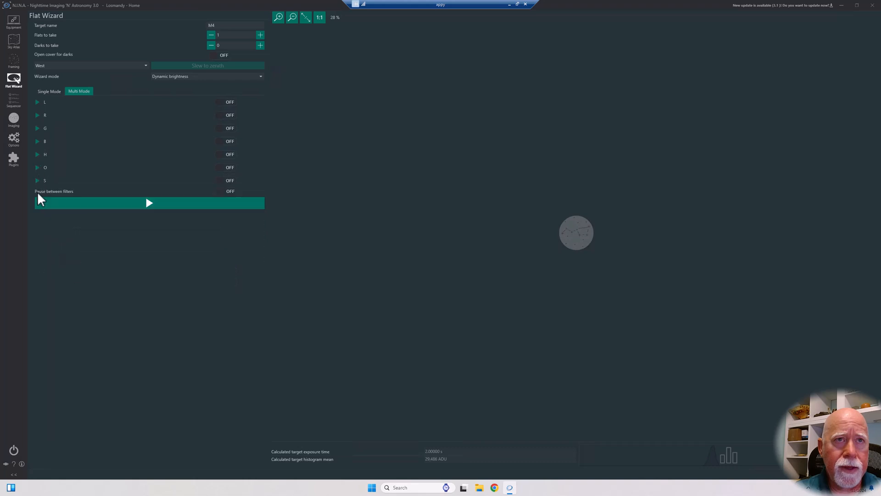
Set the S filter's maximum flat panel brightness to 2000 and collapse its settings.
click(38, 180)
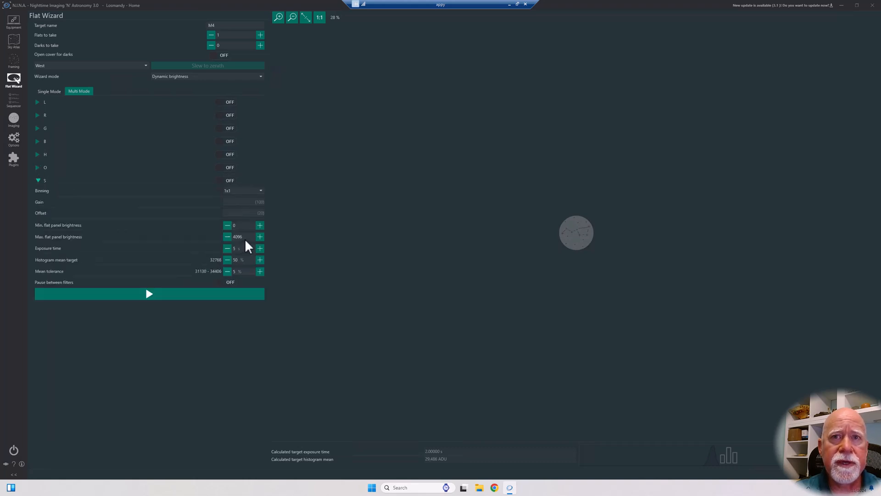
text(2000)
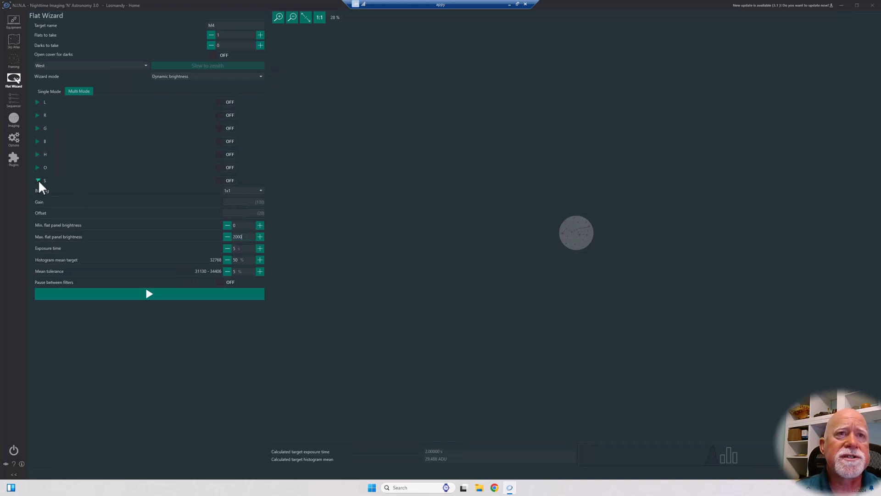
click(38, 180)
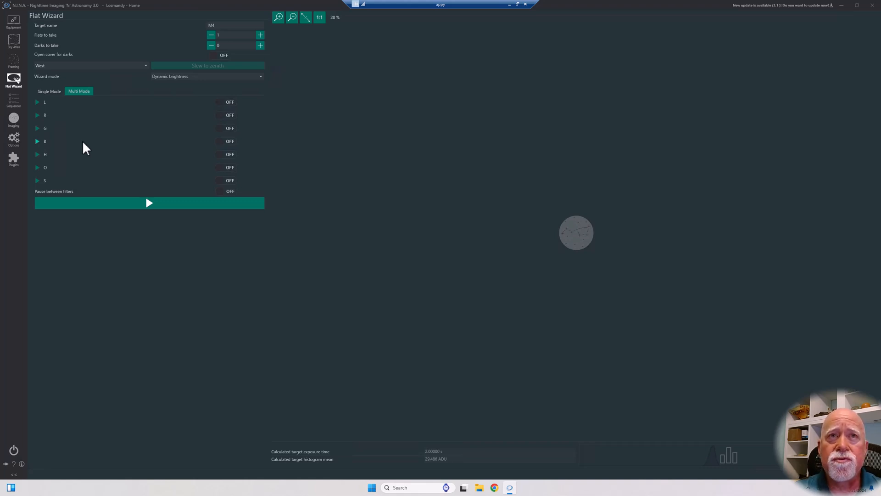
Review the panel brightness limits and exposure times of the L and H filters and collapse their settings.
click(228, 105)
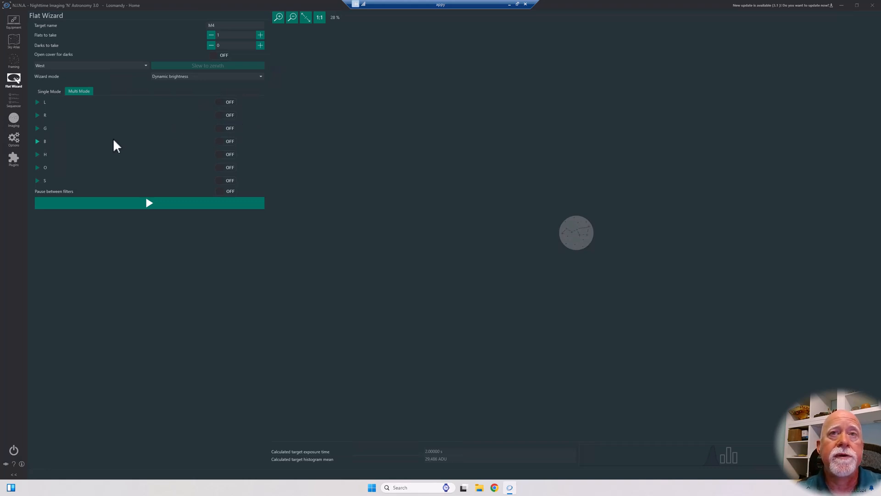
click(37, 102)
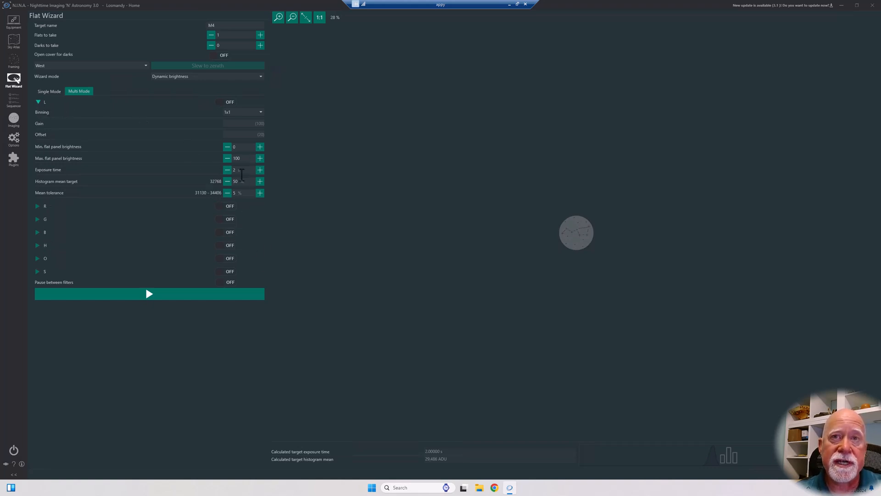
click(37, 245)
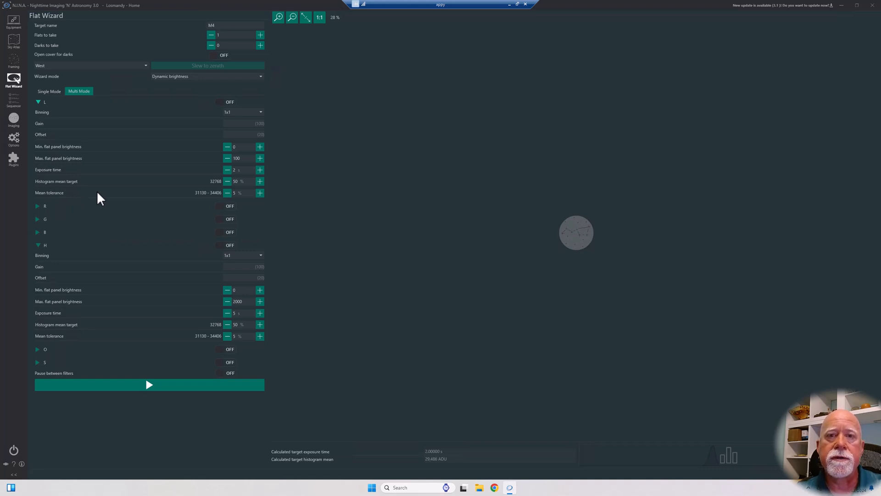
click(38, 101)
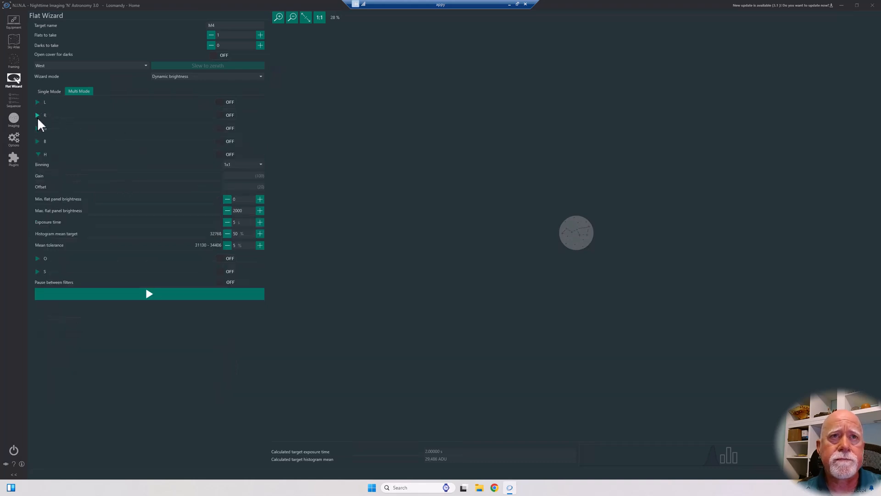
click(37, 154)
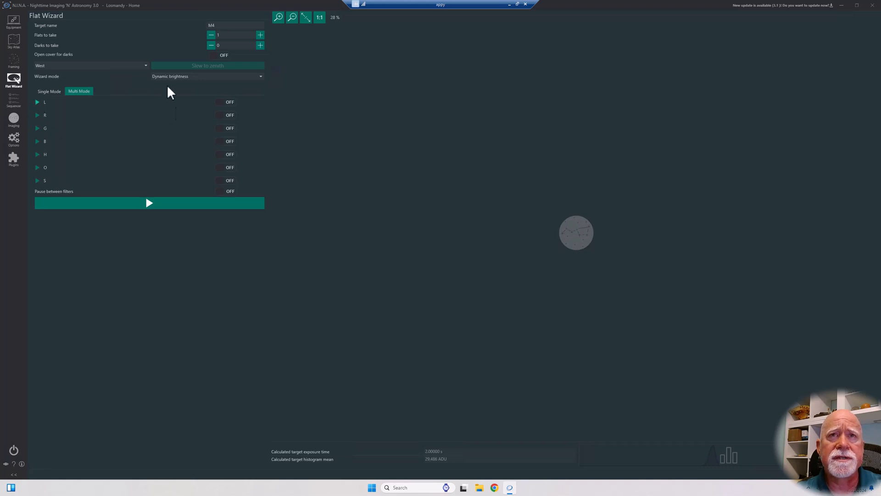
Enable all seven filters, L, R, G, B, H, O and S, and turn on the pause between filters.
click(228, 102)
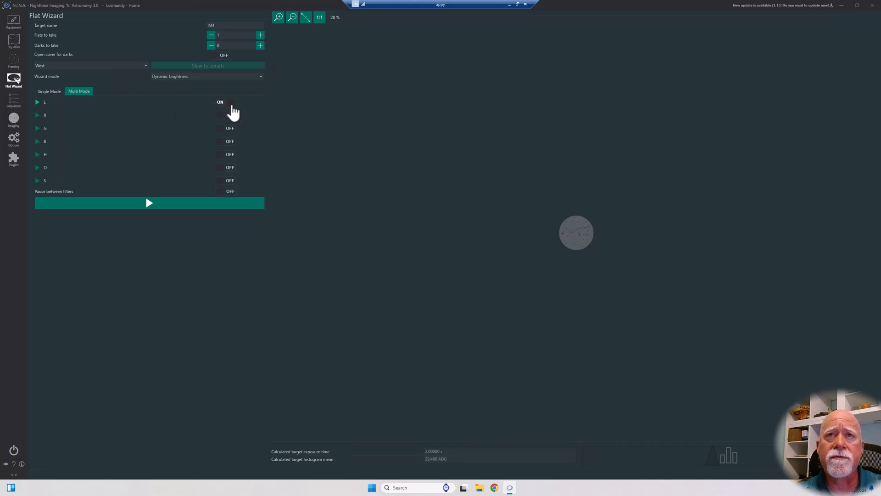
click(230, 130)
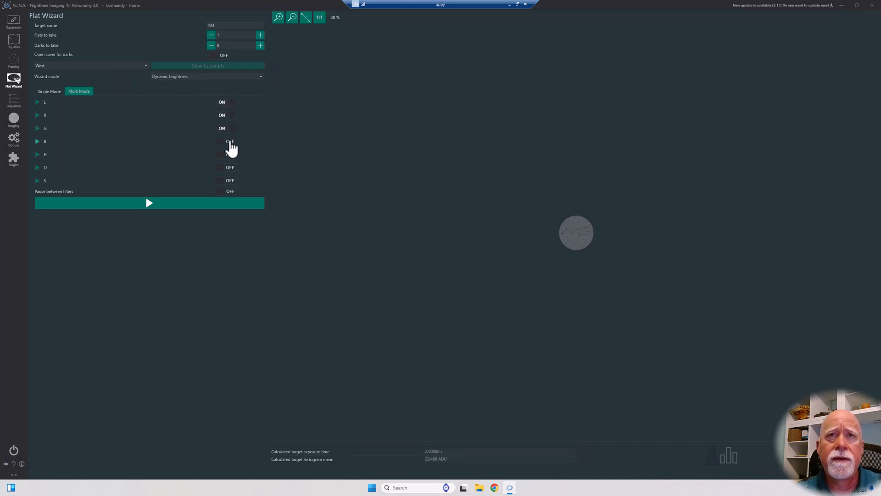
click(231, 156)
click(229, 168)
click(230, 181)
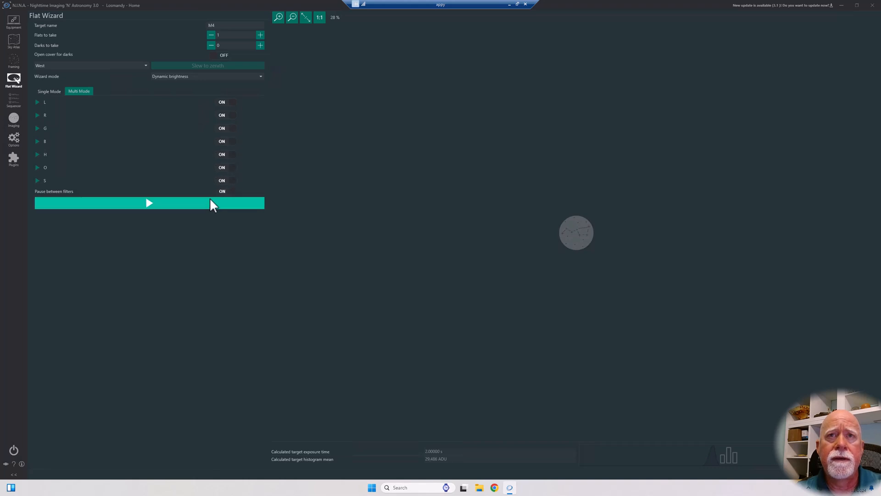
Try running the flats, confirming the L and R filter prompts and cancelling at the G filter.
click(149, 203)
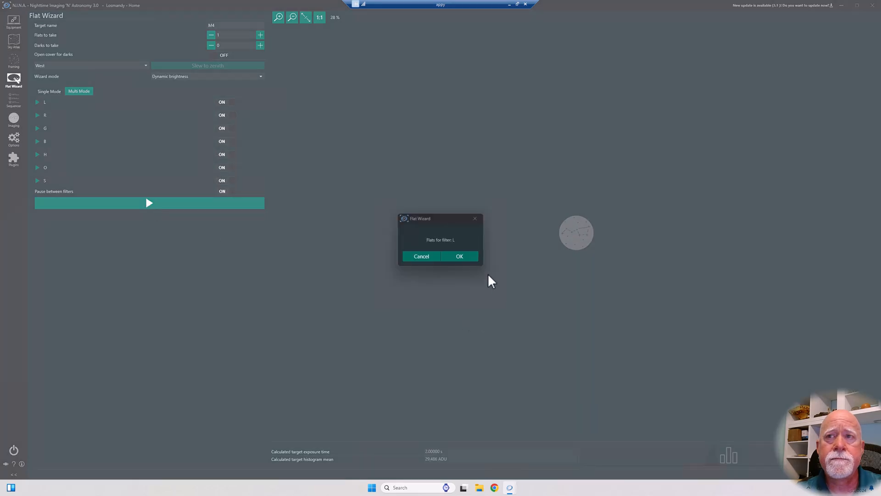
click(460, 256)
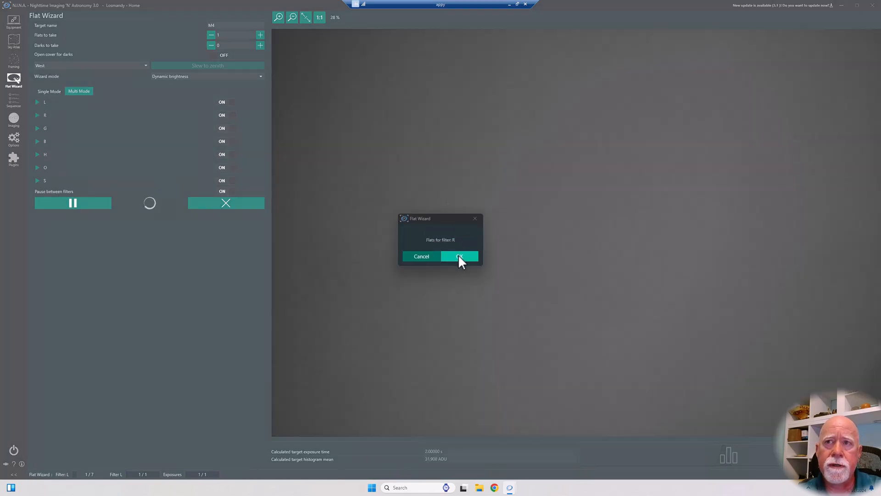
click(459, 256)
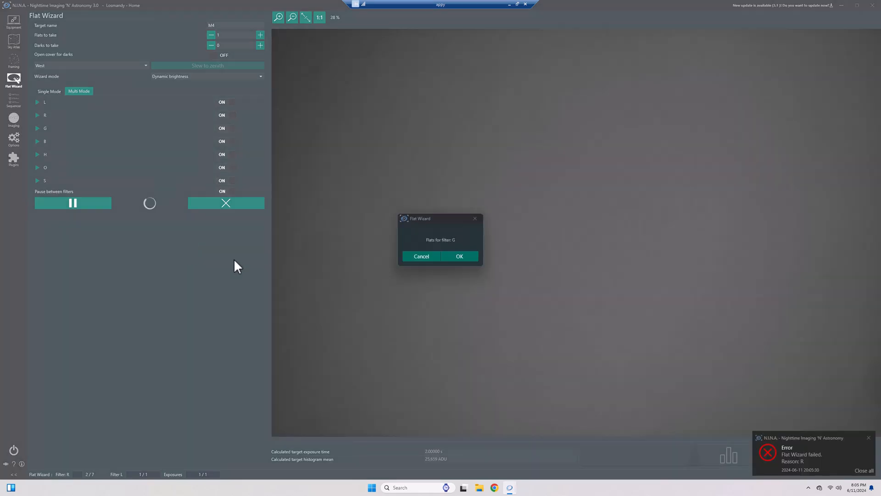
click(421, 256)
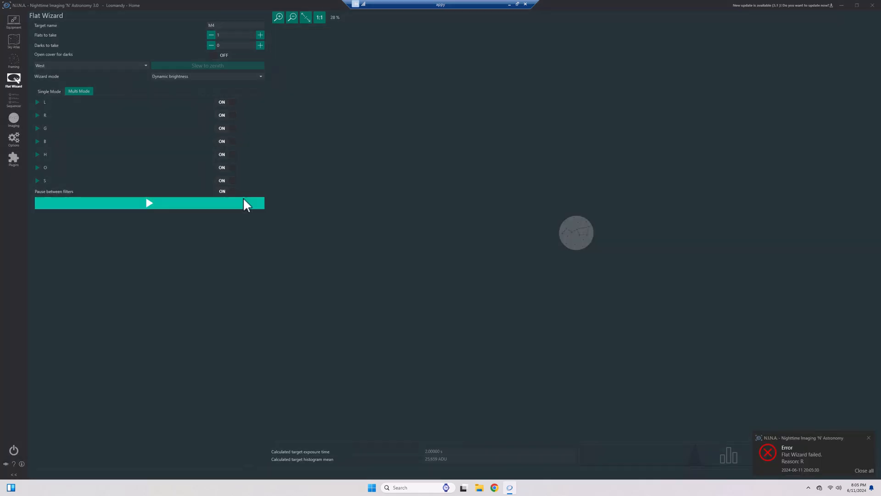
Set the maximum flat panel brightness of both the R and G filters to 500.
click(37, 115)
click(245, 172)
click(45, 219)
double_click(238, 276)
text(500)
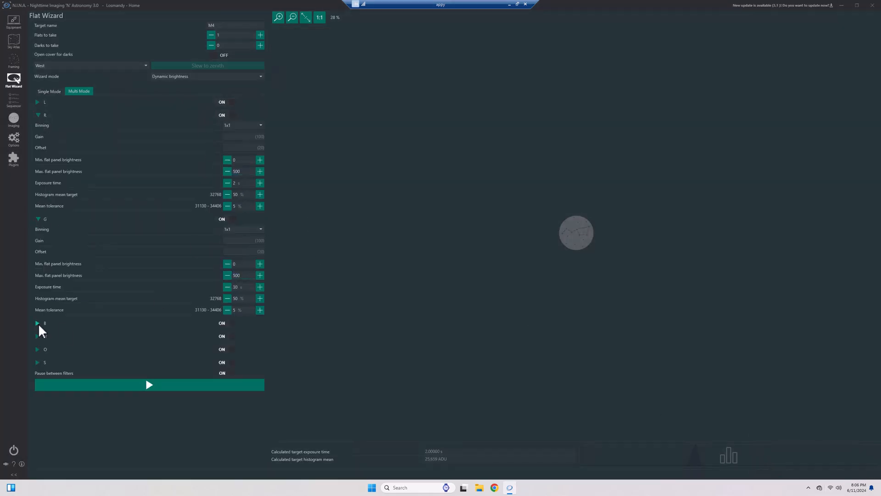
Set the B filter's maximum flat panel brightness to 500.
click(57, 323)
double_click(241, 380)
text(500)
Set the H filter's maximum flat panel brightness to 3000 and collapse all expanded filter settings.
click(46, 427)
scroll(138, 413, down, 5)
double_click(241, 400)
text(300)
scroll(240, 398, down, 1)
text(0)
scroll(41, 441, down, 1)
click(41, 318)
click(40, 304)
click(39, 220)
click(37, 114)
Start the flats run and confirm the prompts for the L and R filters.
click(149, 203)
click(421, 256)
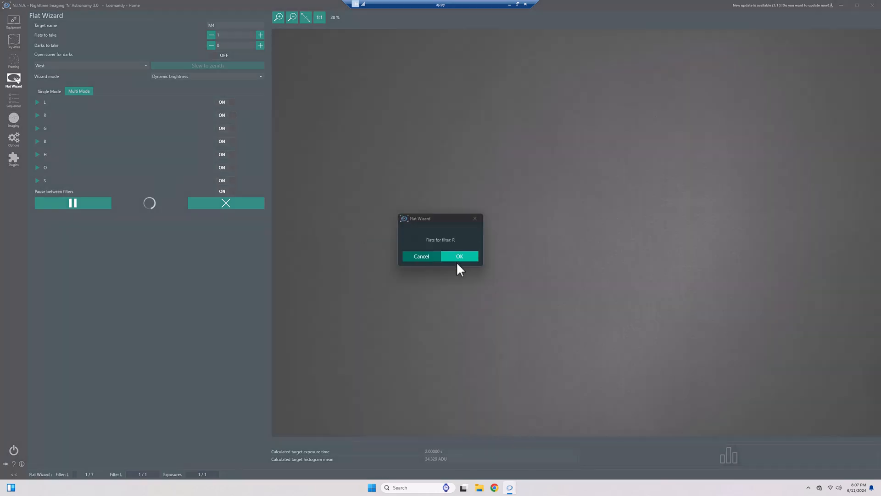
click(457, 260)
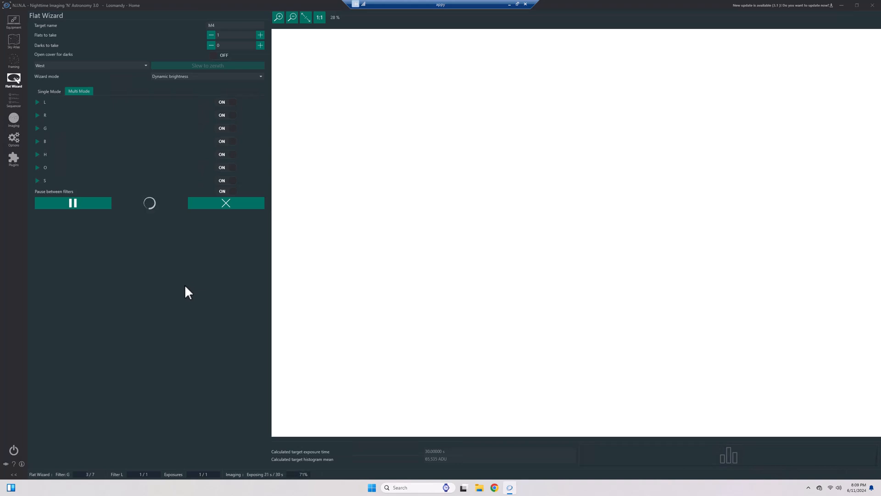
Set the G filter's exposure time to 2 s and turn off the L and R filters.
click(38, 128)
click(235, 196)
click(230, 102)
click(229, 114)
Restart the flats run for the remaining filters and confirm the filter prompts through S.
click(225, 202)
click(460, 256)
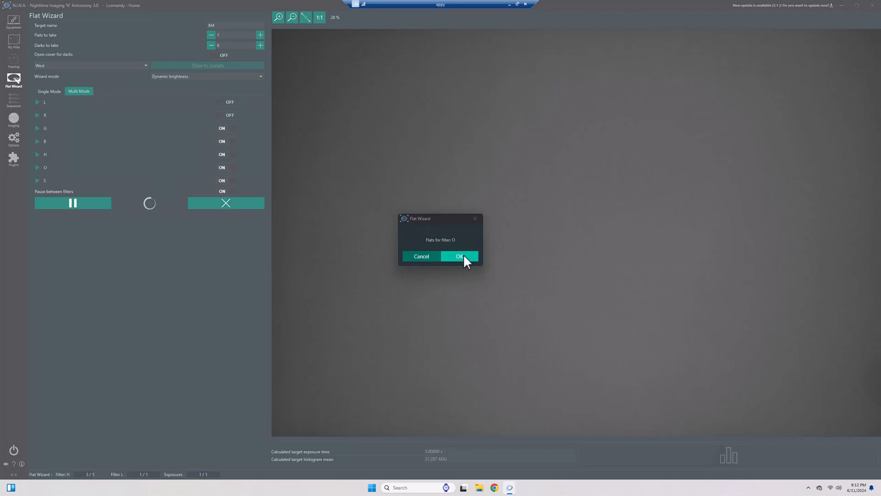
click(461, 257)
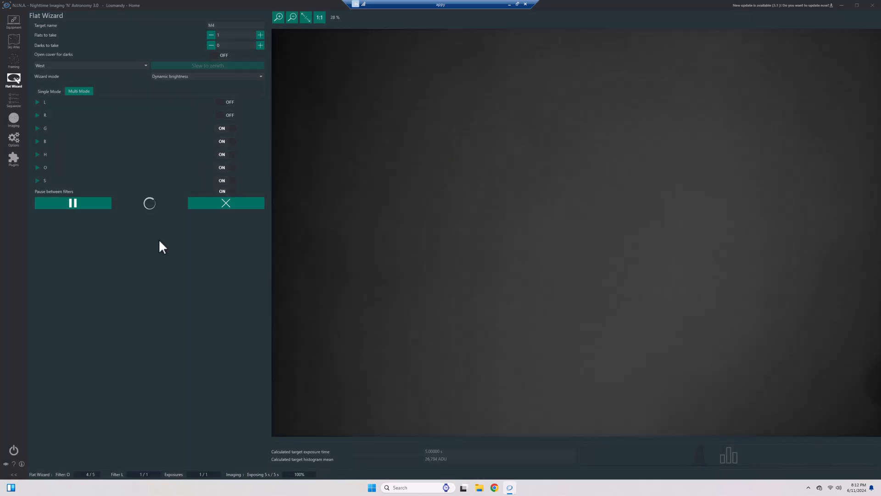
click(462, 257)
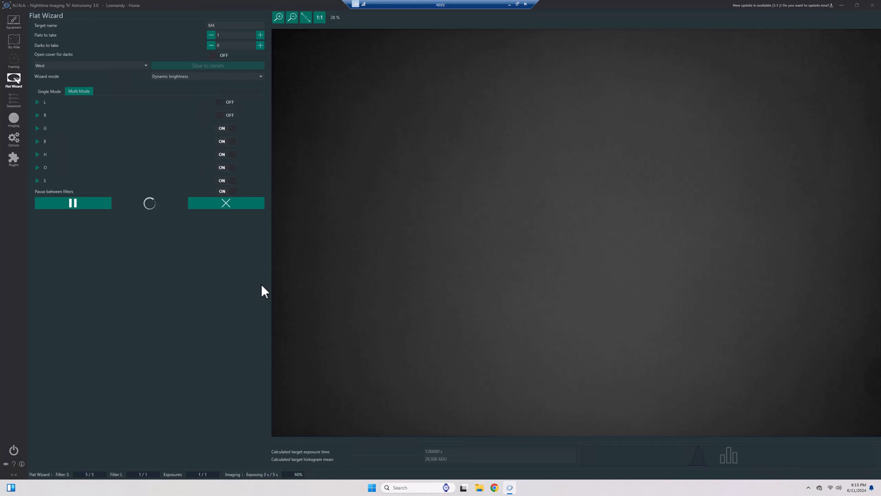
Turn off the G, B, H, O and S filters and cancel the current flats run.
click(225, 129)
click(226, 141)
click(225, 155)
click(225, 168)
click(225, 181)
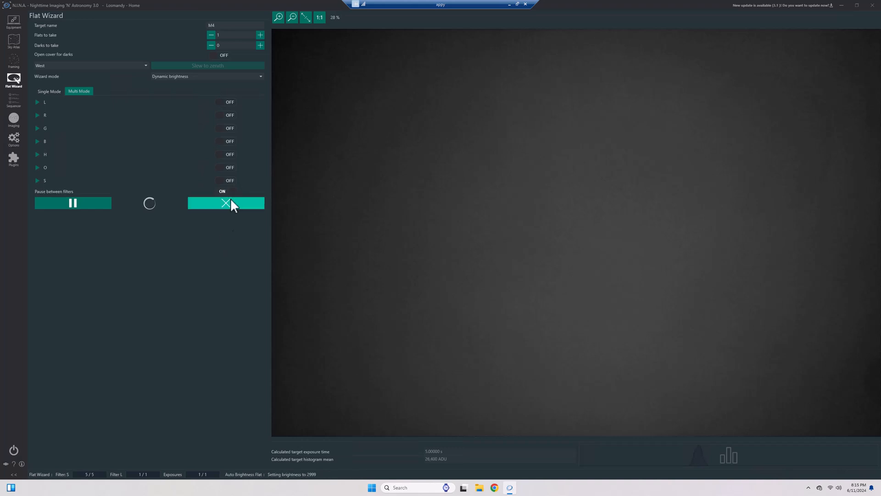
click(227, 203)
Set the S filter's maximum flat panel brightness to 4096 and collapse its settings.
click(245, 238)
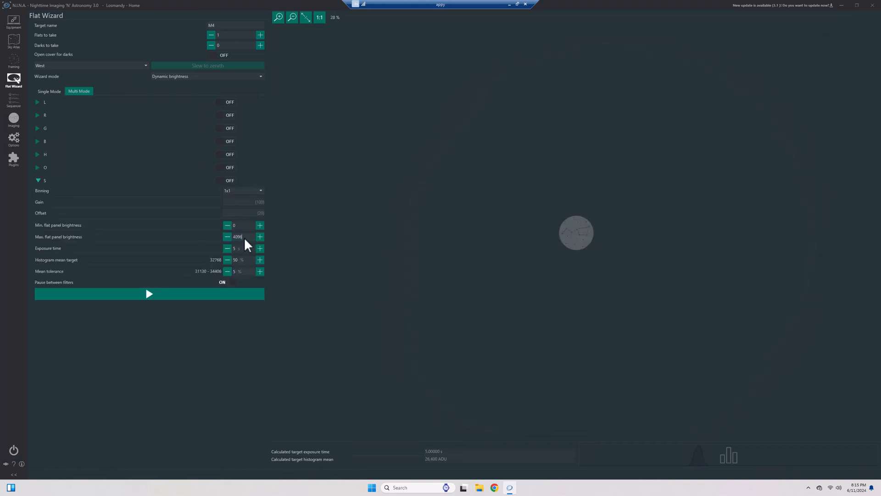
click(38, 181)
Run the flats for the S filter only, with the pause between filters turned off.
click(226, 180)
click(225, 191)
click(209, 203)
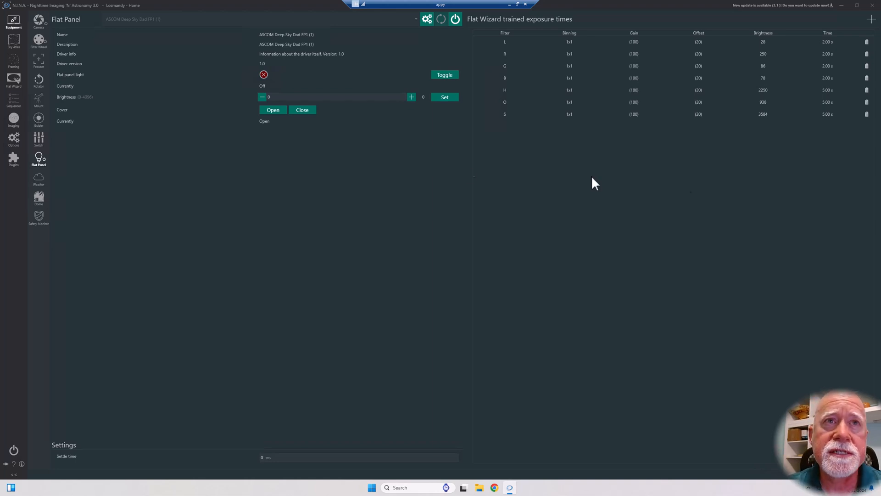
Return to the Flat Wizard and examine the S filter's brightness and exposure settings.
click(14, 82)
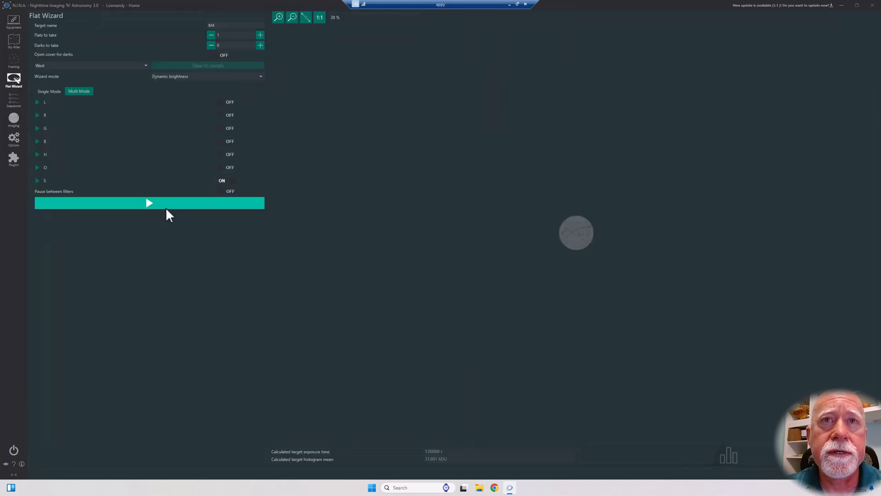
click(185, 200)
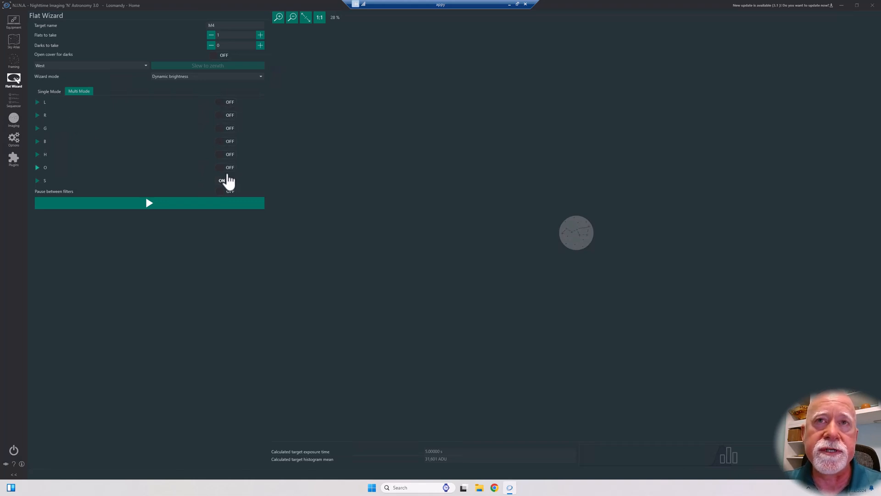
click(222, 181)
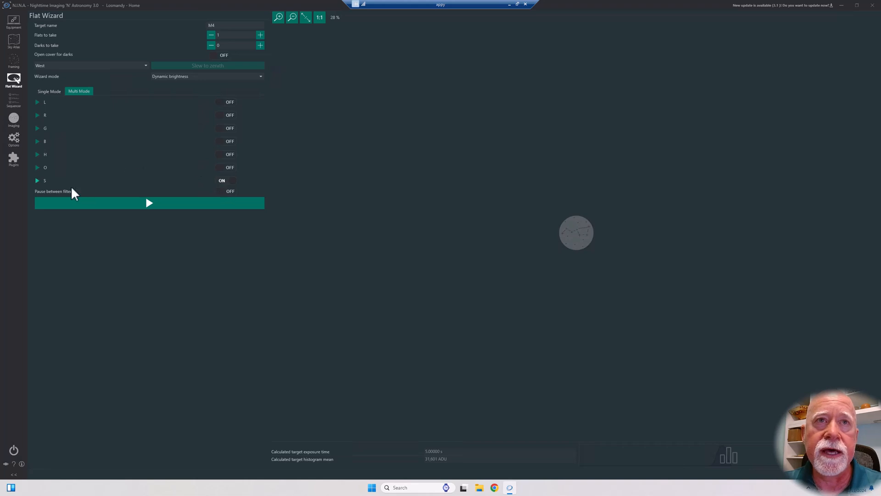
click(38, 182)
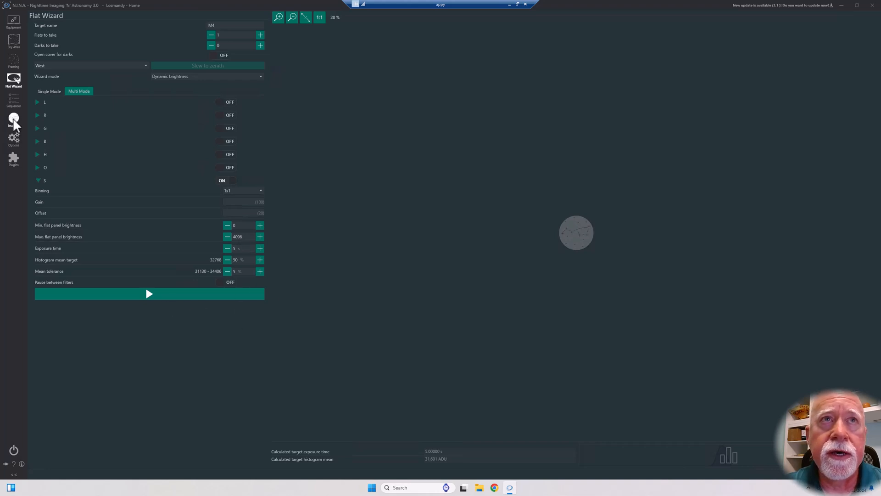
Turn off the S filter and open the flat panel equipment page with the trained exposure times.
click(223, 181)
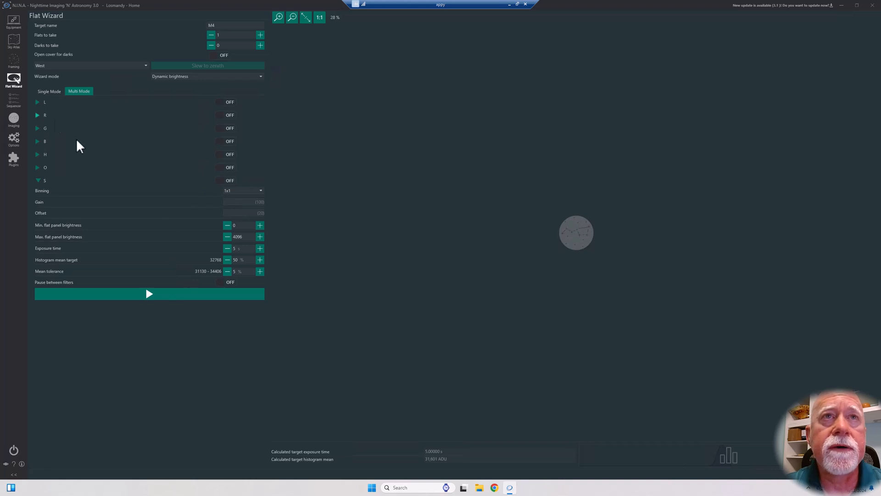
click(13, 25)
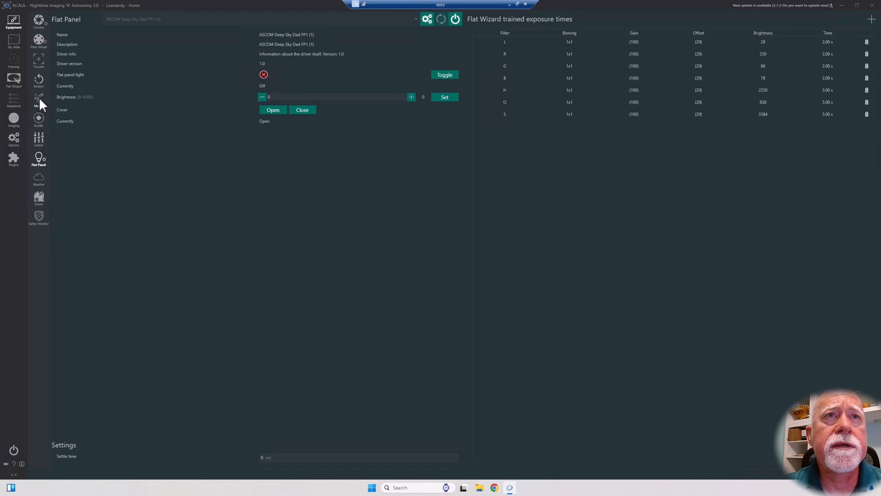